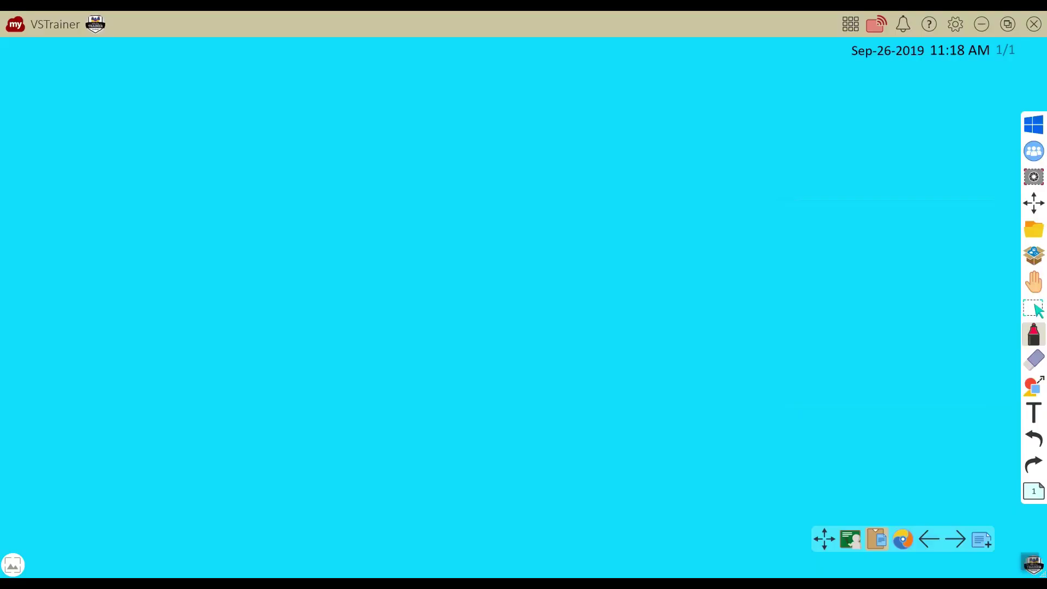
Draw a red freehand arrow toward the lower-left corner, then switch to the selection tool.
mouse_move(180, 404)
mouse_down()
mouse_move(41, 533)
mouse_move(77, 533)
mouse_up()
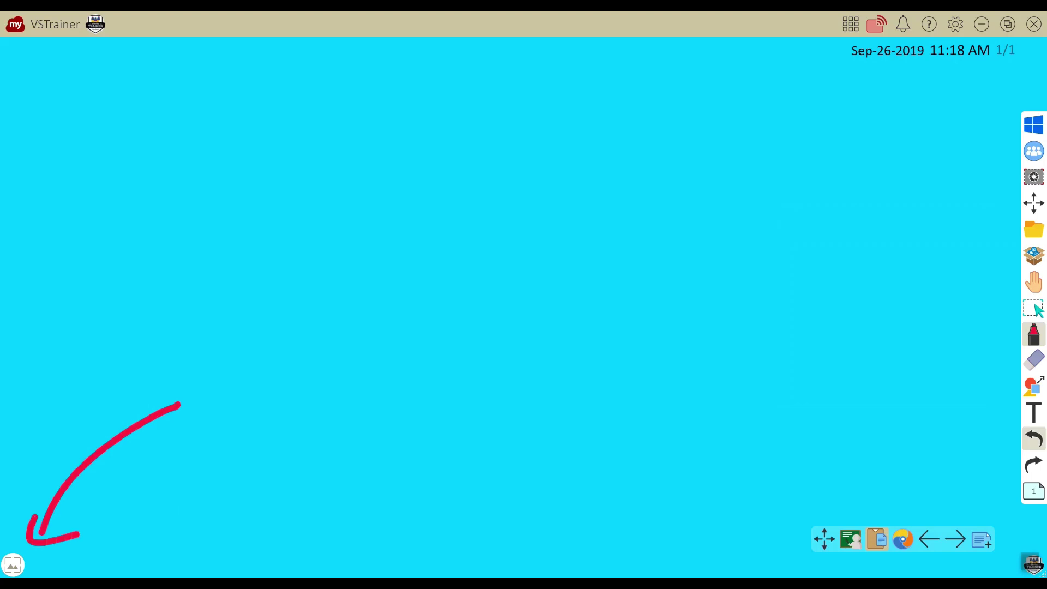
click(1034, 308)
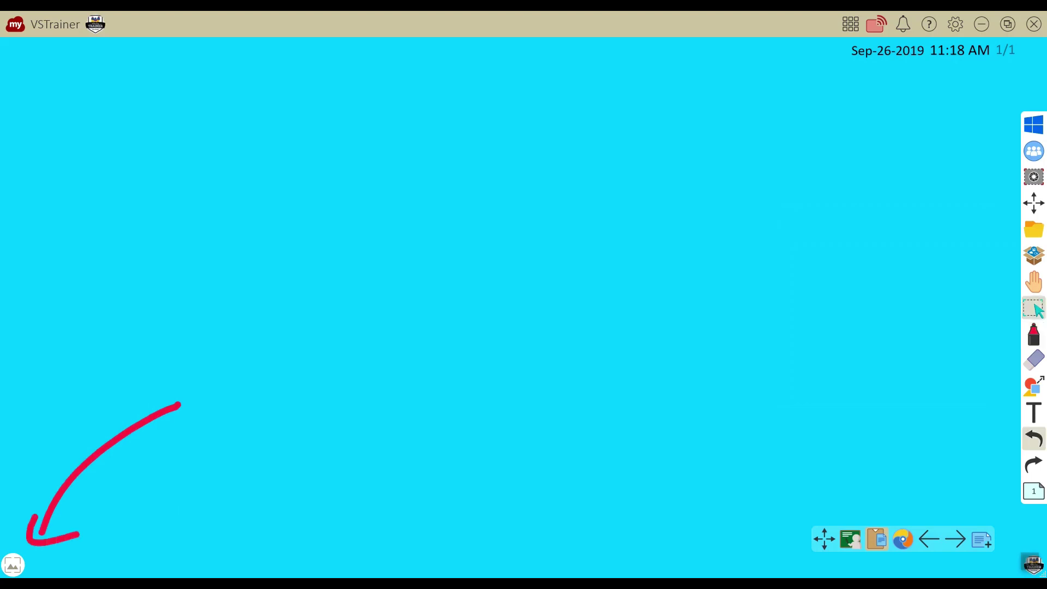
Open the background panel from the bottom-left icon to browse wallpaper, lined and grid pages.
click(12, 565)
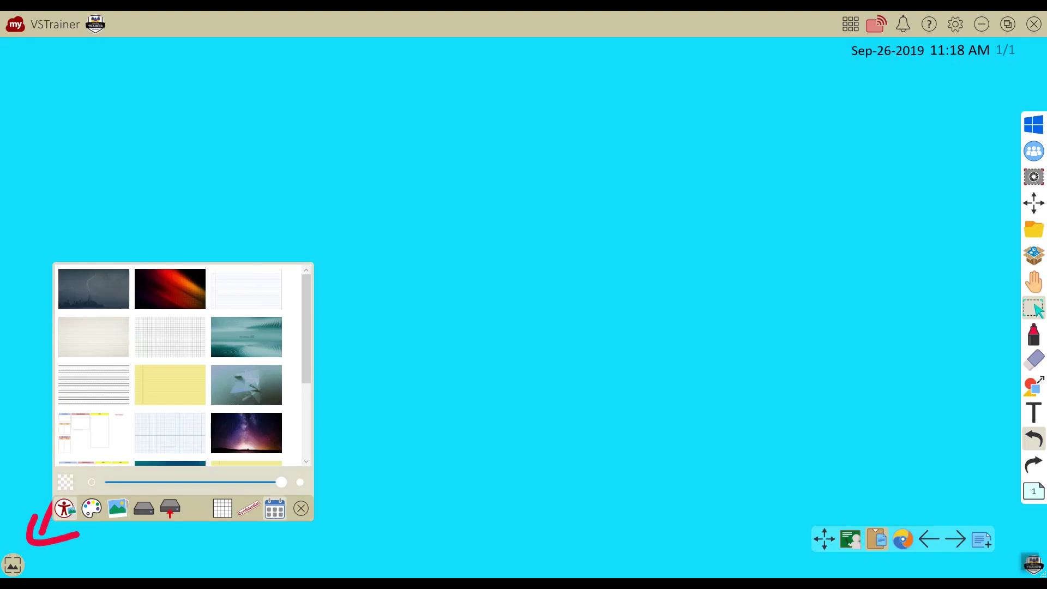
scroll(180, 366, down, 1)
scroll(180, 366, down, 2)
scroll(180, 366, up, 3)
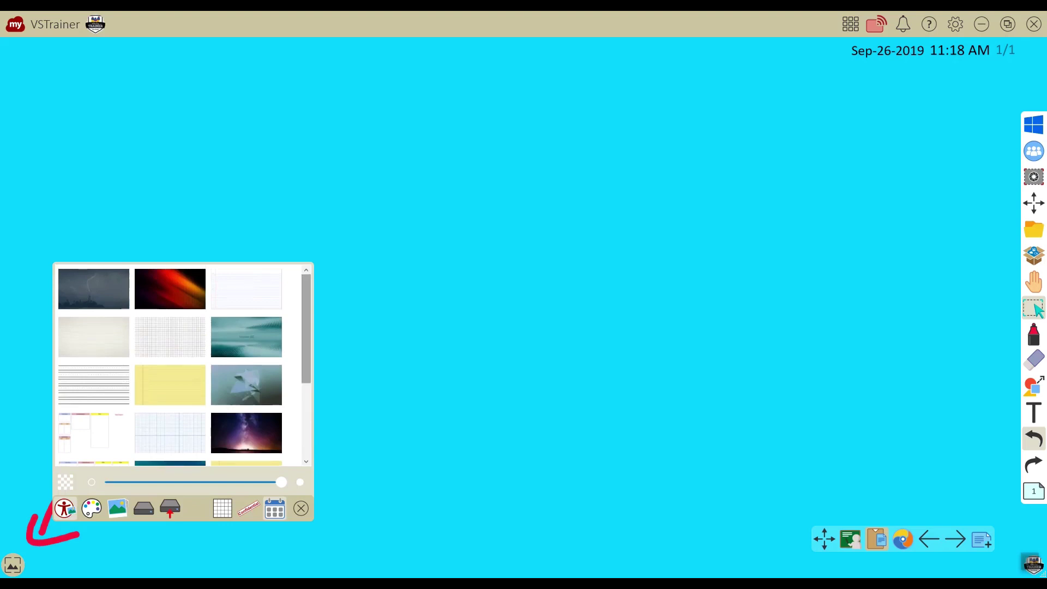
Try yellow and then lime green as solid background colours.
click(91, 508)
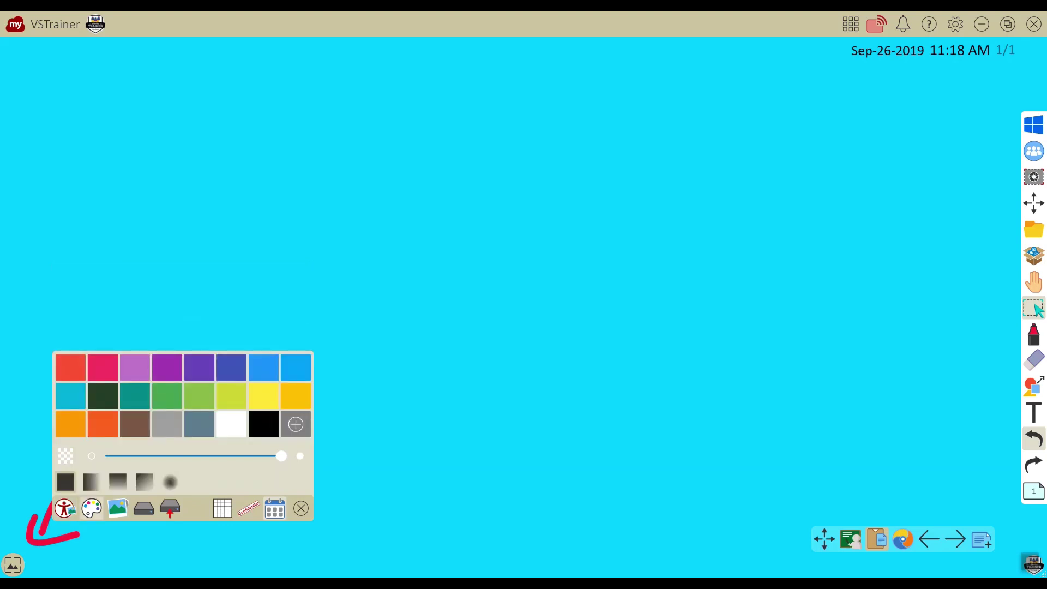
click(264, 396)
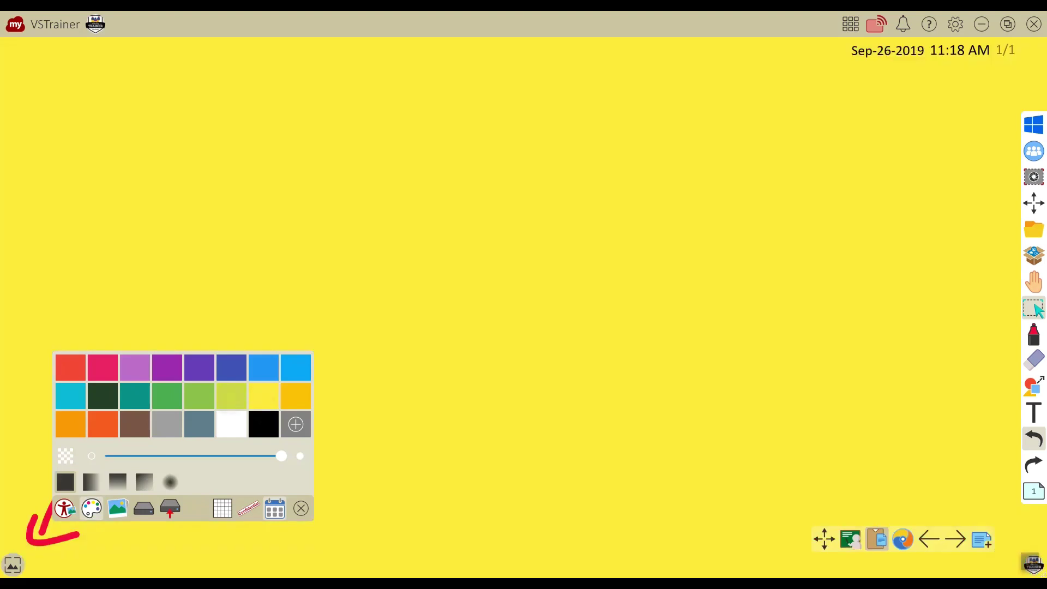
click(232, 396)
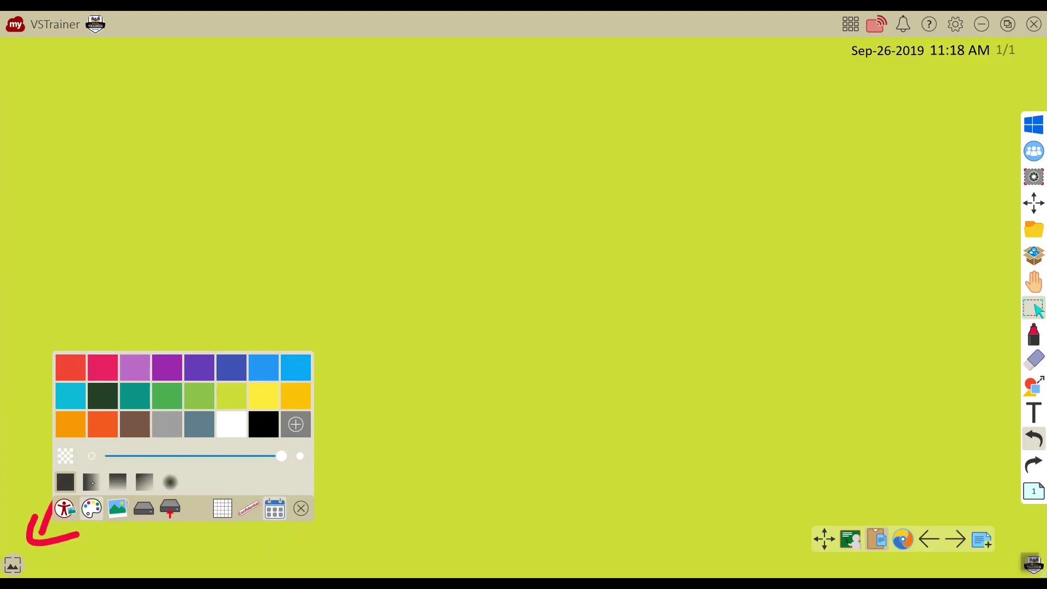
Make a brown-to-dark-blue gradient background, then switch it to radial with a purple centre.
click(91, 482)
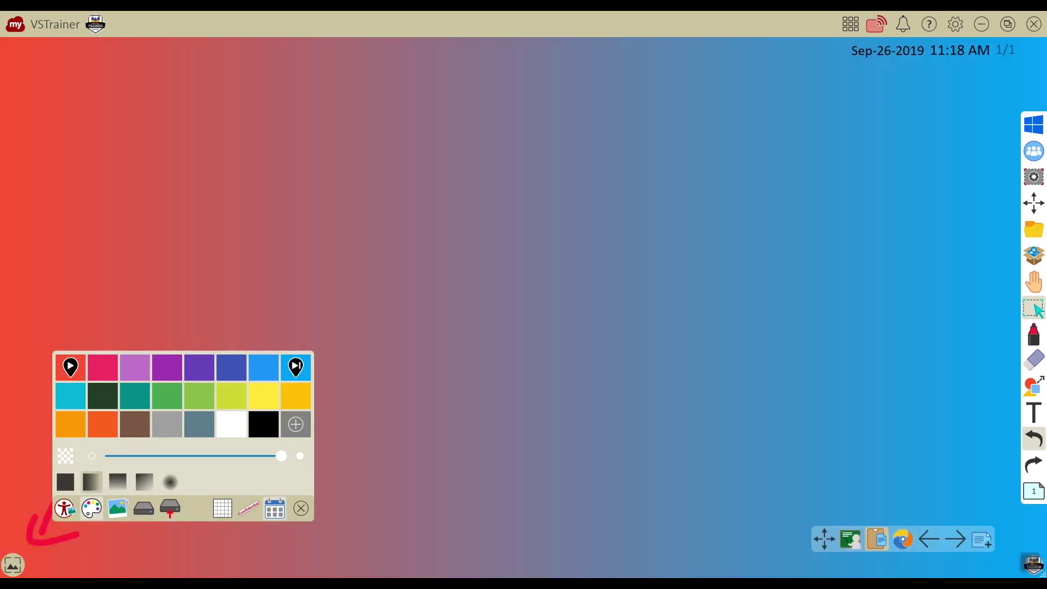
click(103, 404)
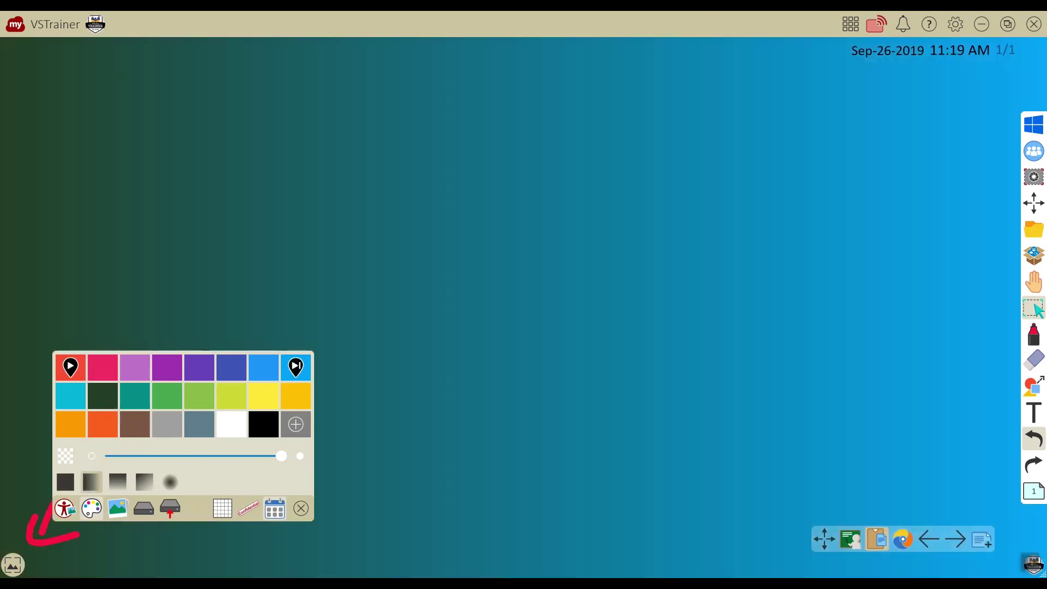
click(263, 395)
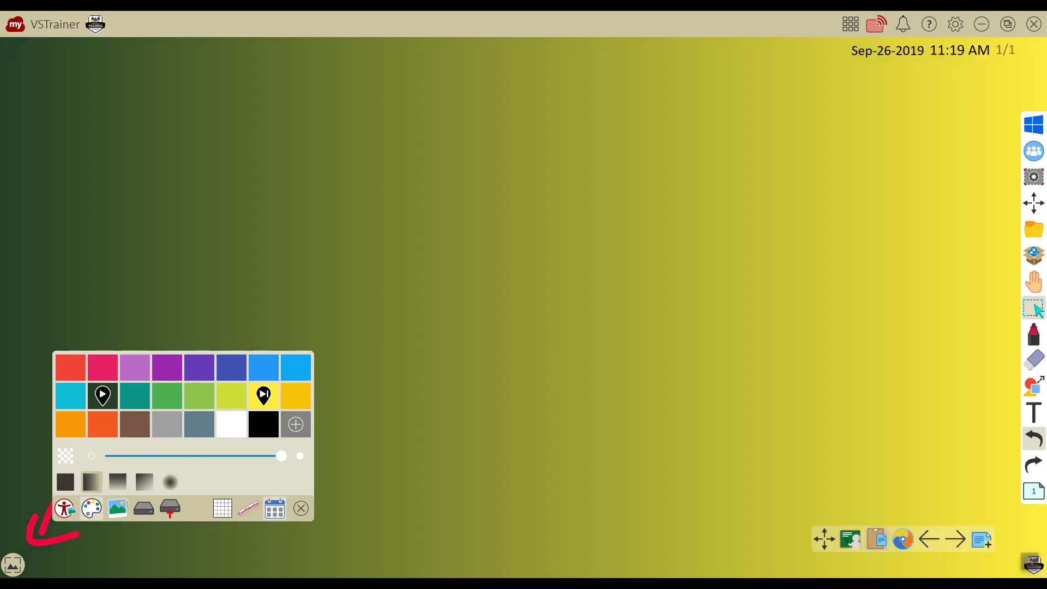
click(134, 423)
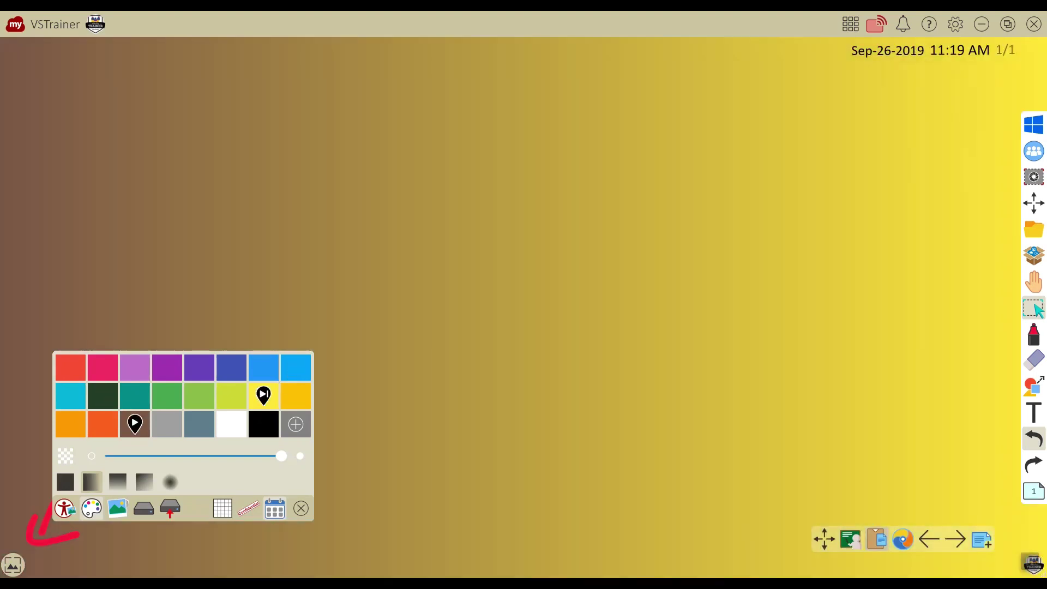
click(231, 368)
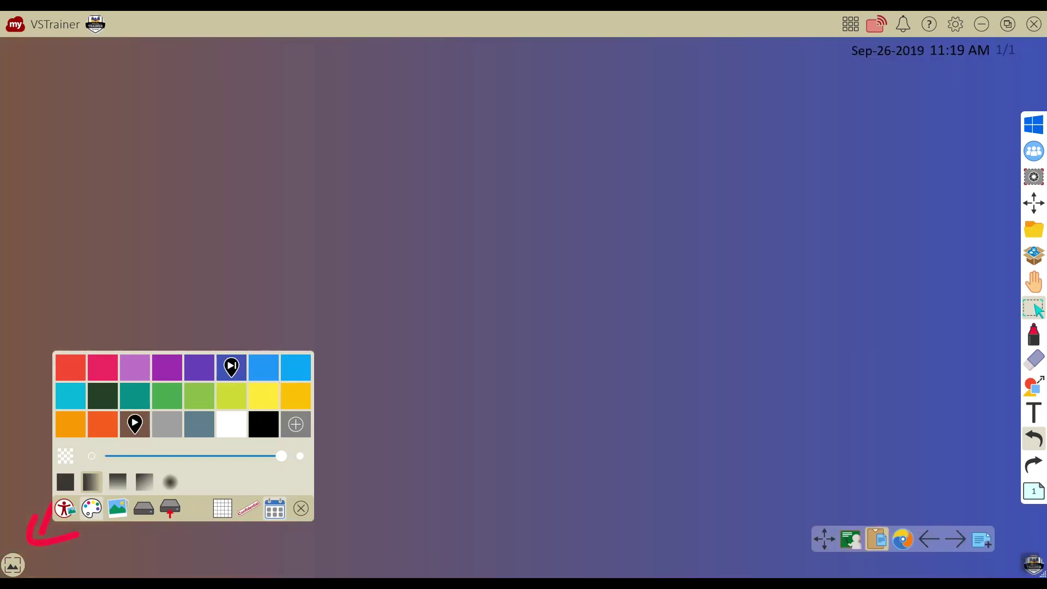
click(170, 481)
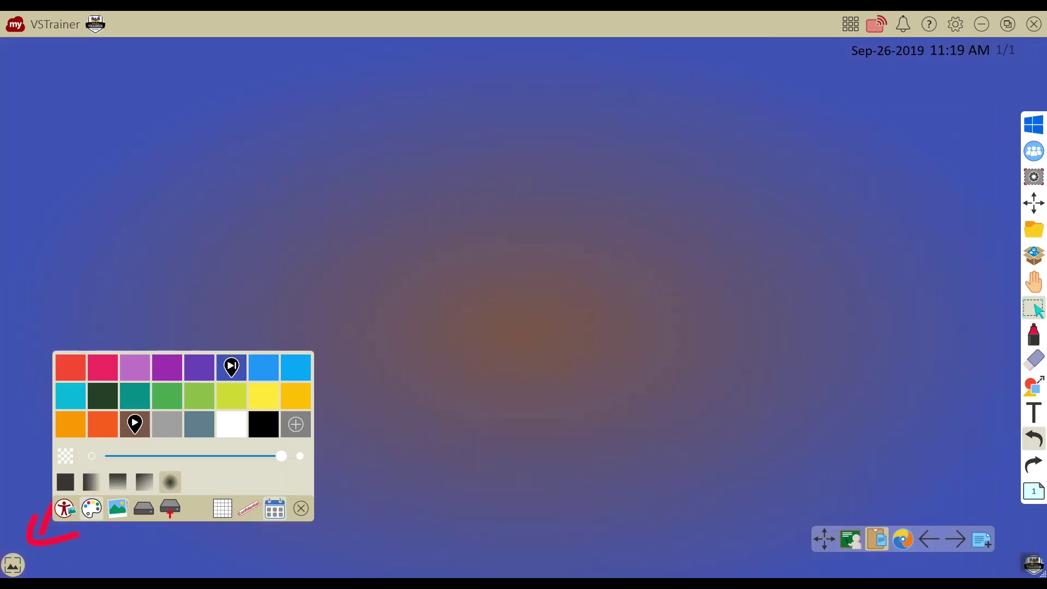
click(167, 367)
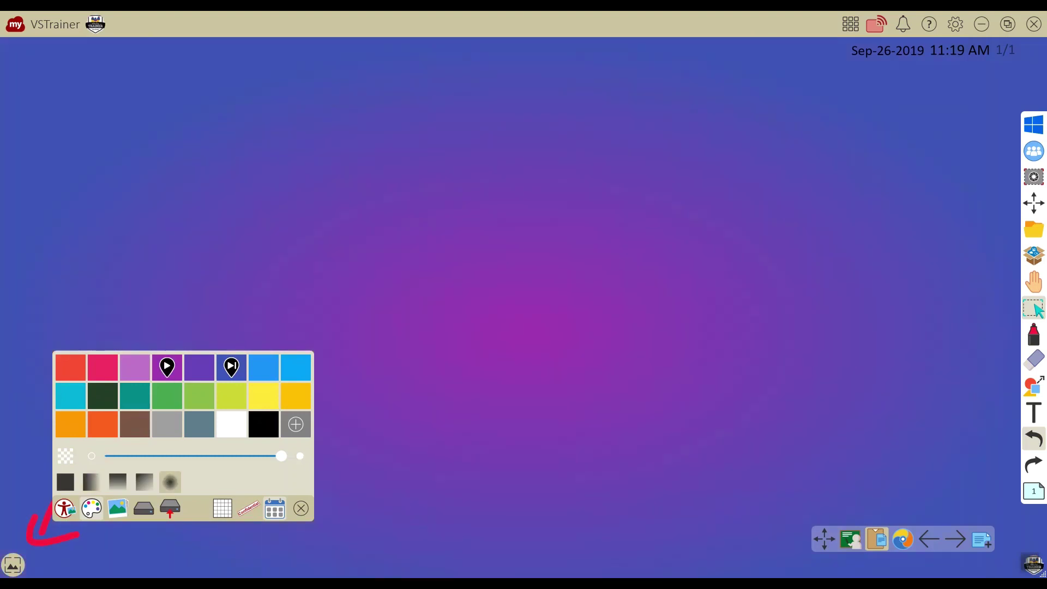
Apply the yellow lined paper theme background, then replace it with the world map on this page.
click(117, 508)
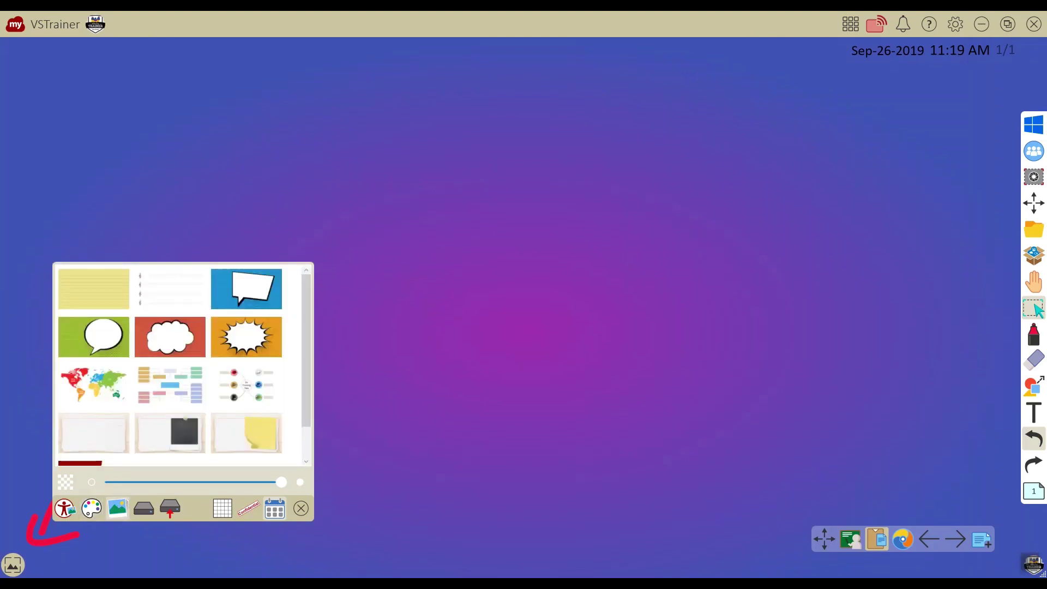
scroll(181, 365, down, 1)
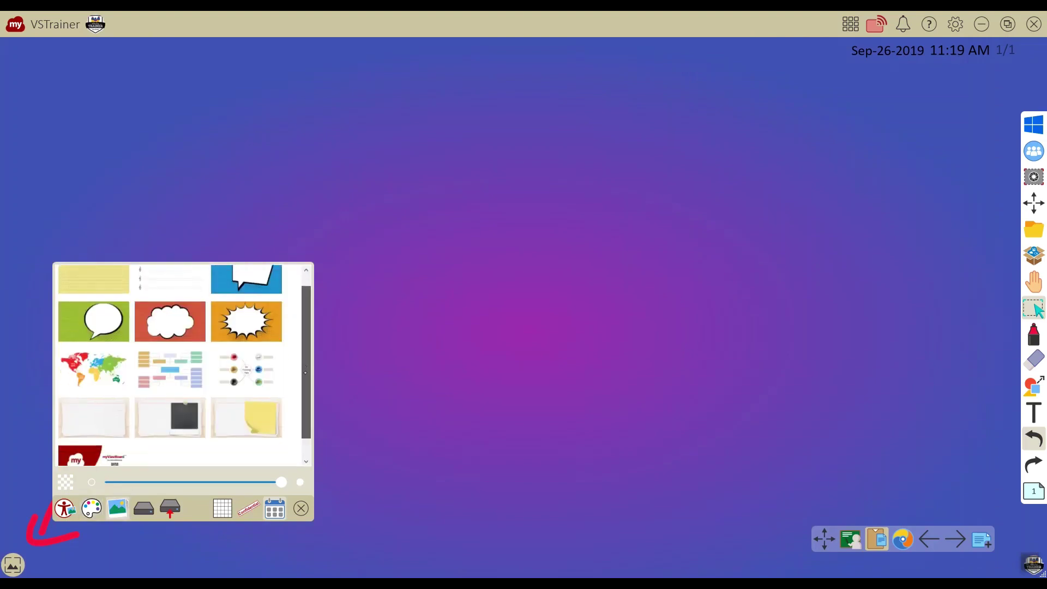
scroll(180, 364, up, 1)
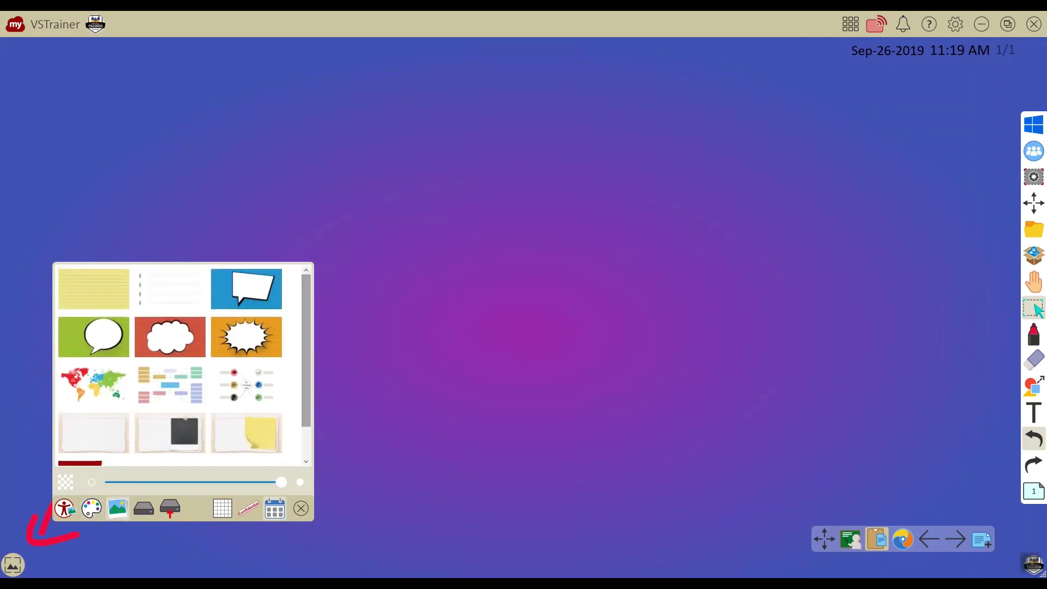
click(94, 288)
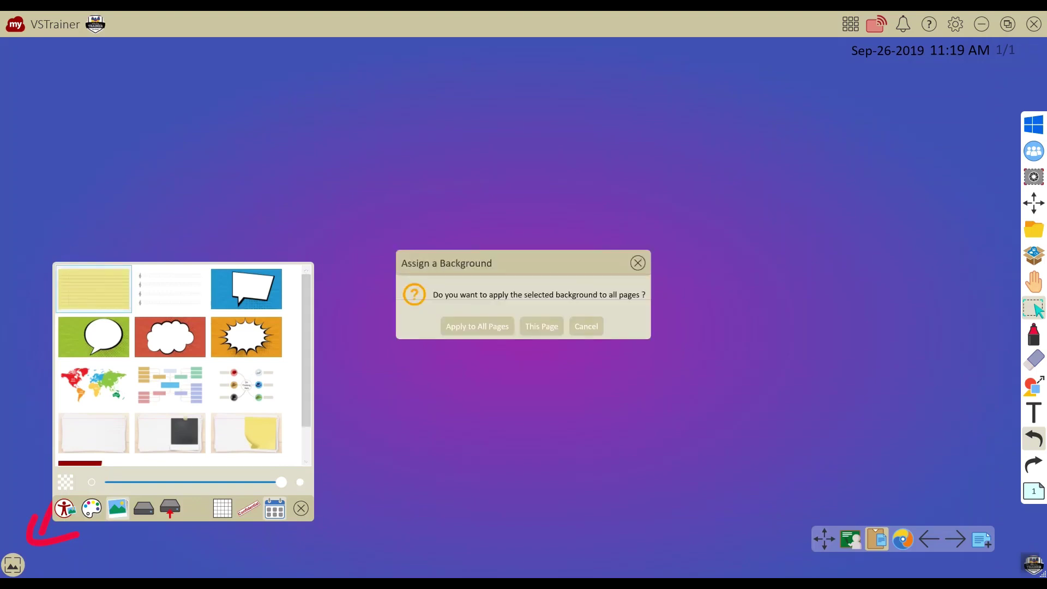
click(541, 326)
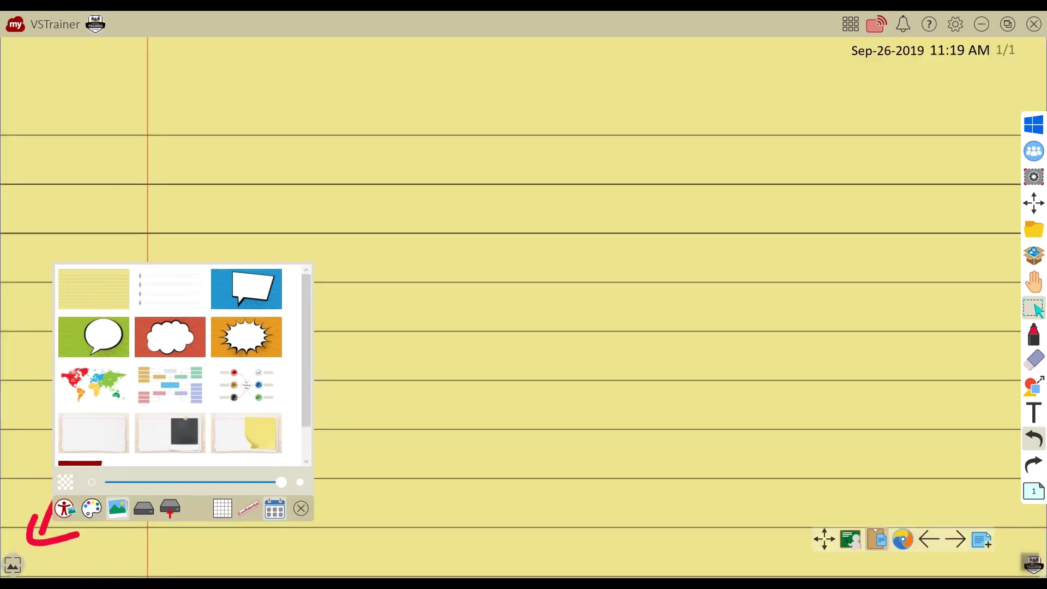
click(94, 384)
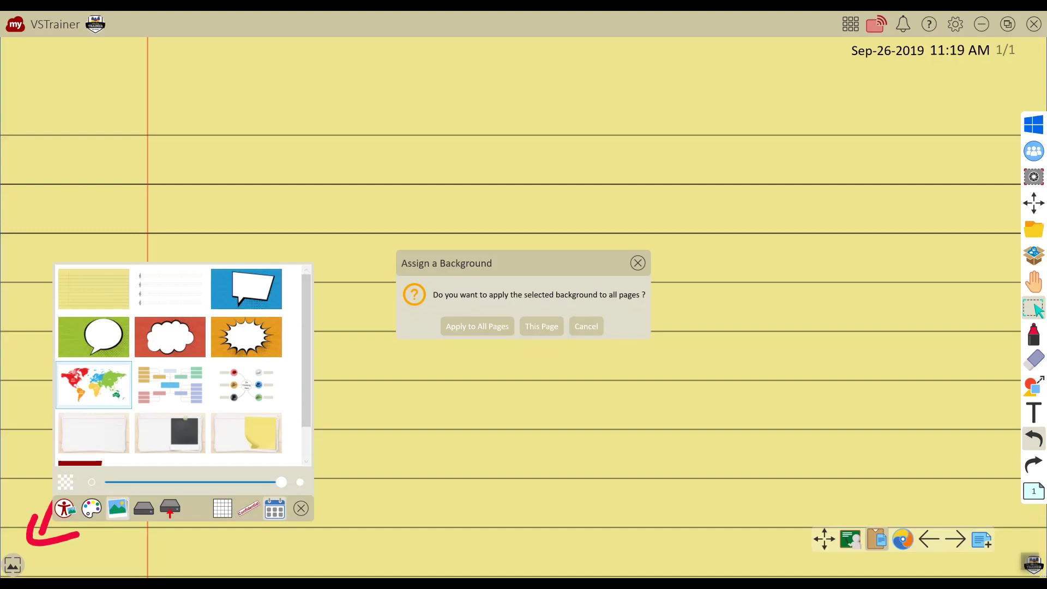
click(542, 326)
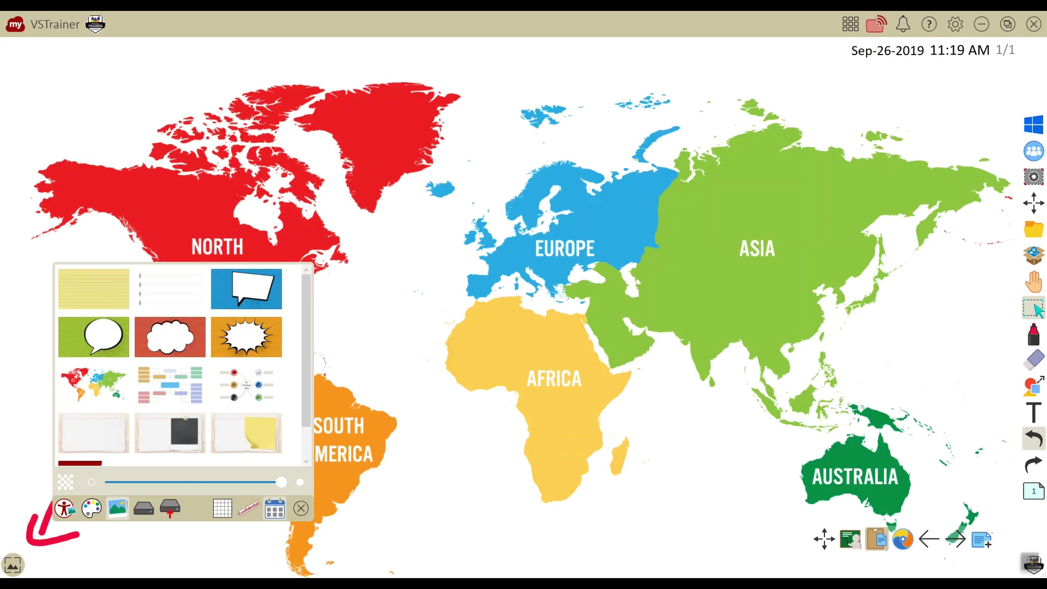
Set the Settings theme to Sport, then reopen the background panel's sports-field images.
click(301, 508)
drag(887, 108, 953, 63)
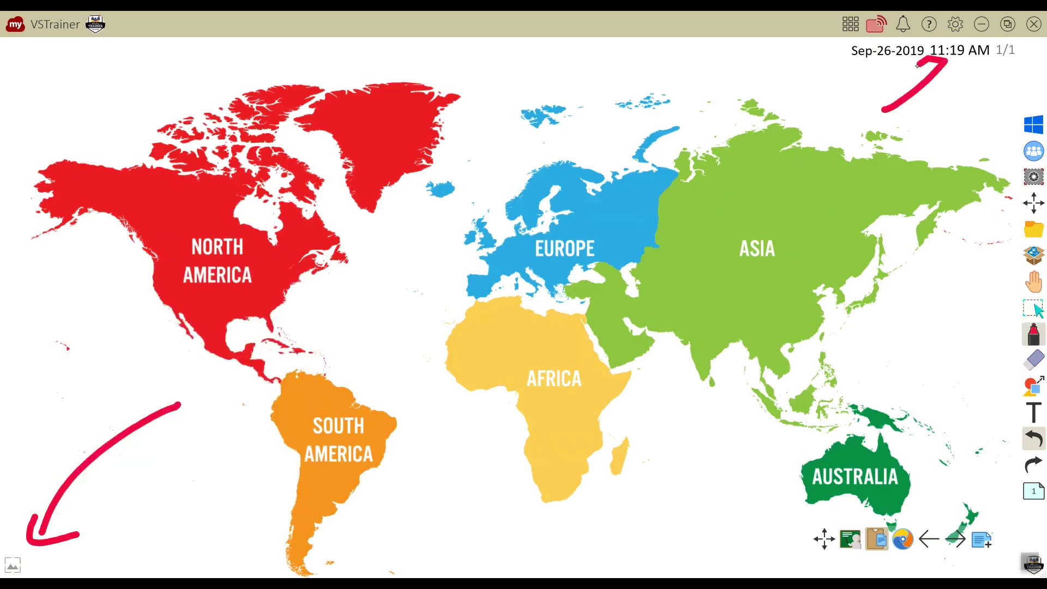
click(955, 24)
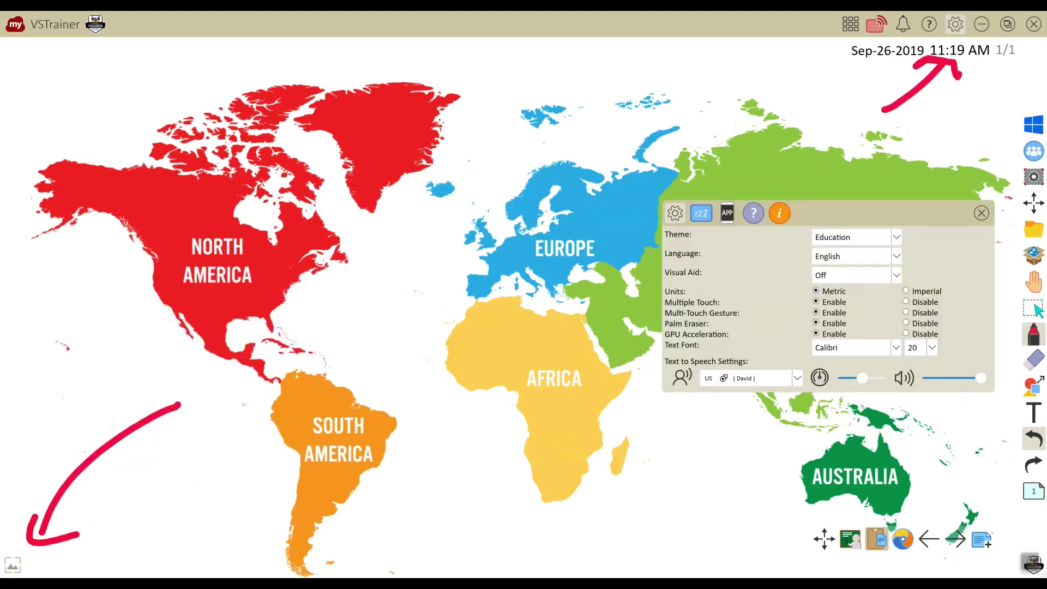
click(884, 236)
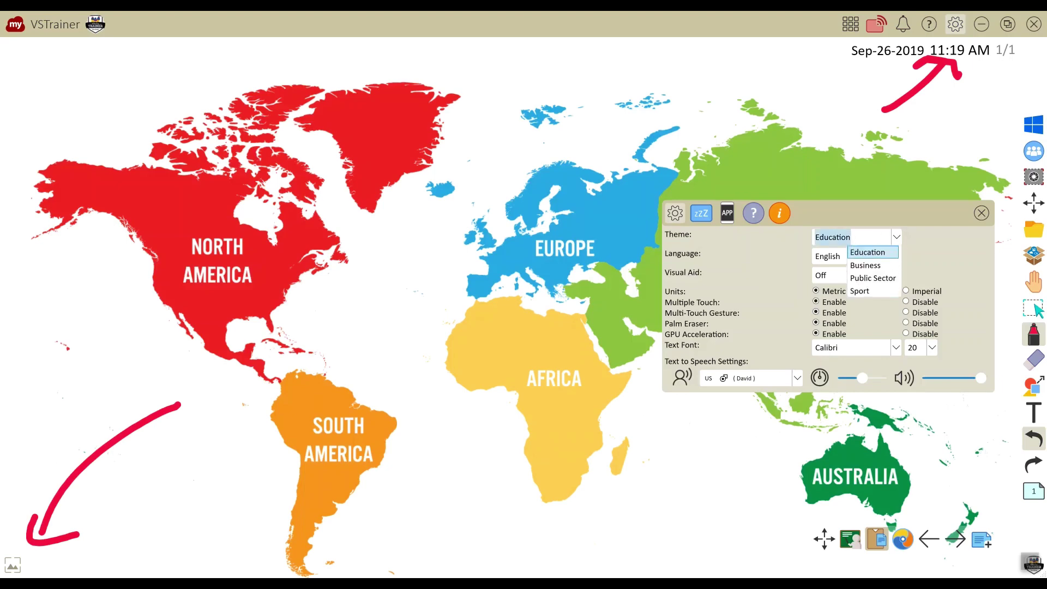
click(860, 291)
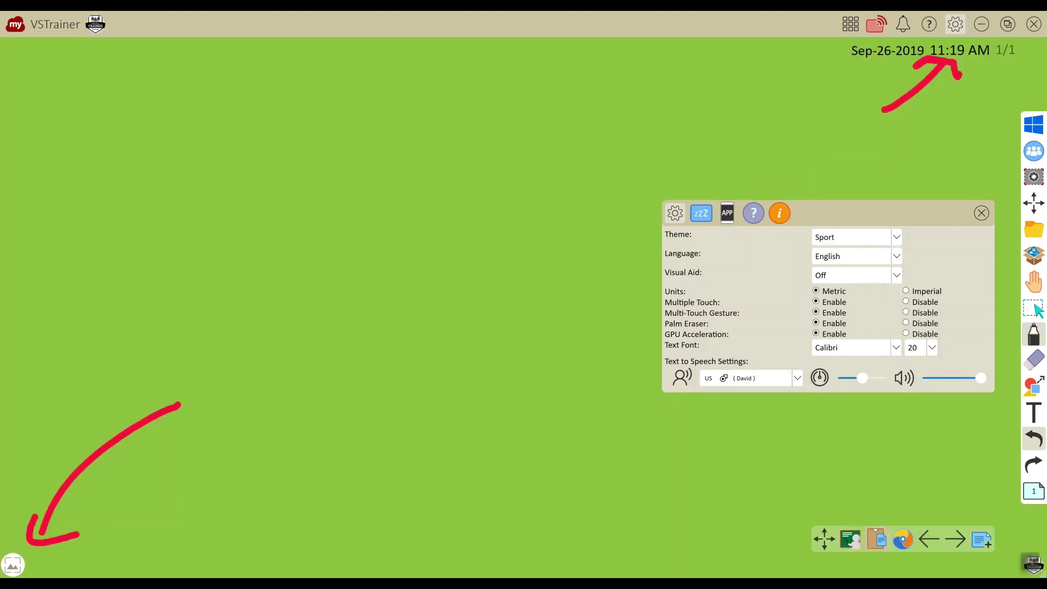
click(981, 212)
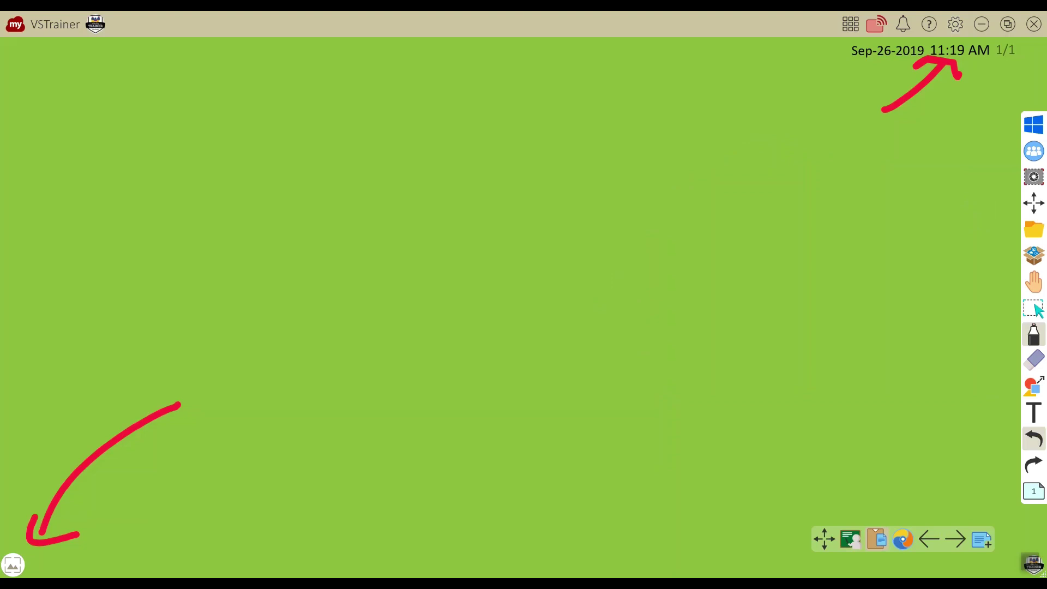
click(12, 565)
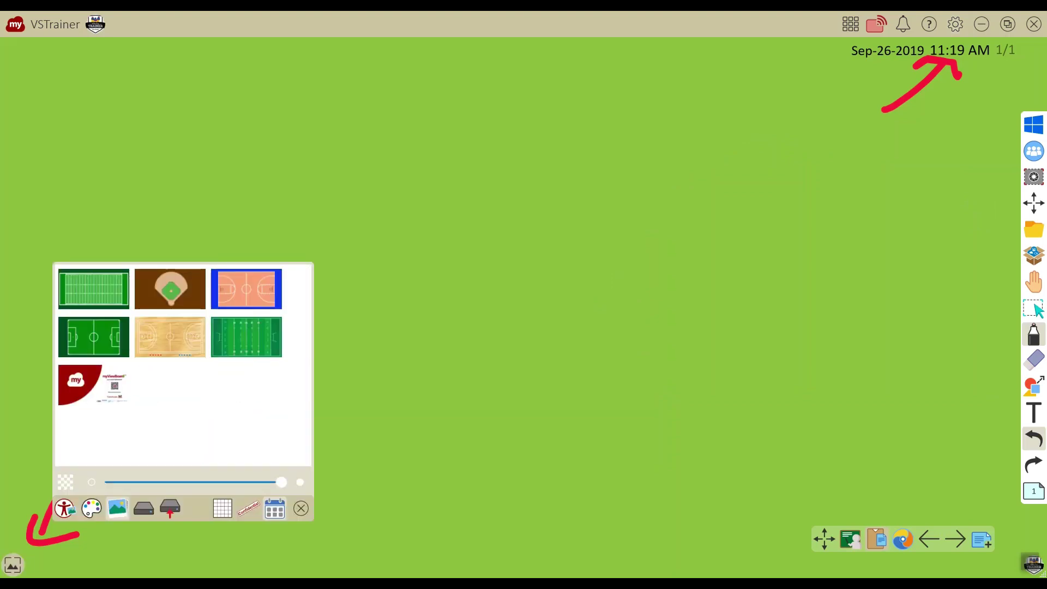
Give page 1 the wood basketball court background, then start adding a custom background from local storage.
click(170, 336)
click(542, 326)
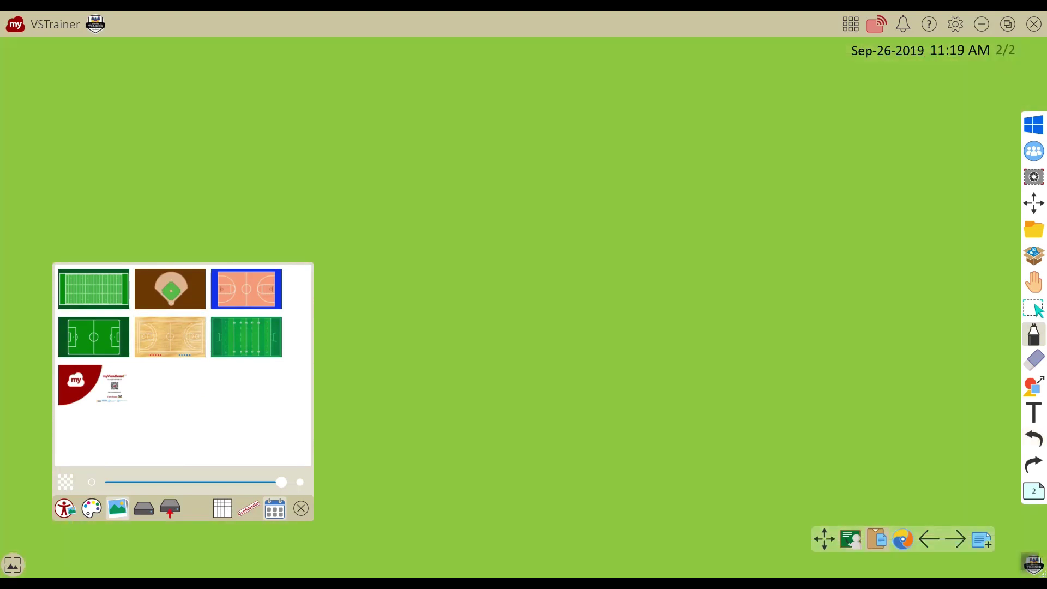
click(143, 508)
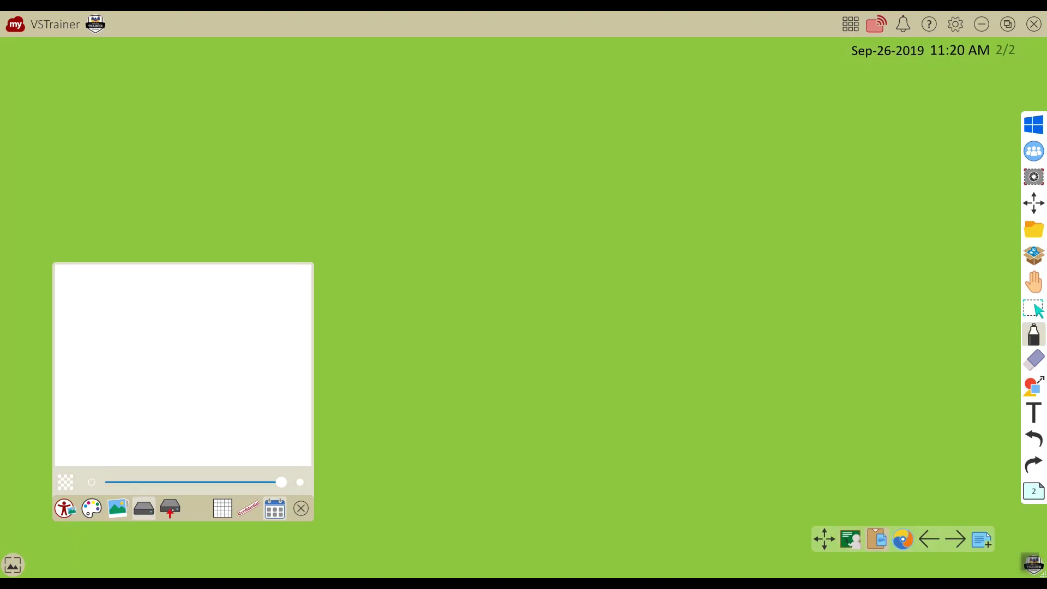
click(169, 508)
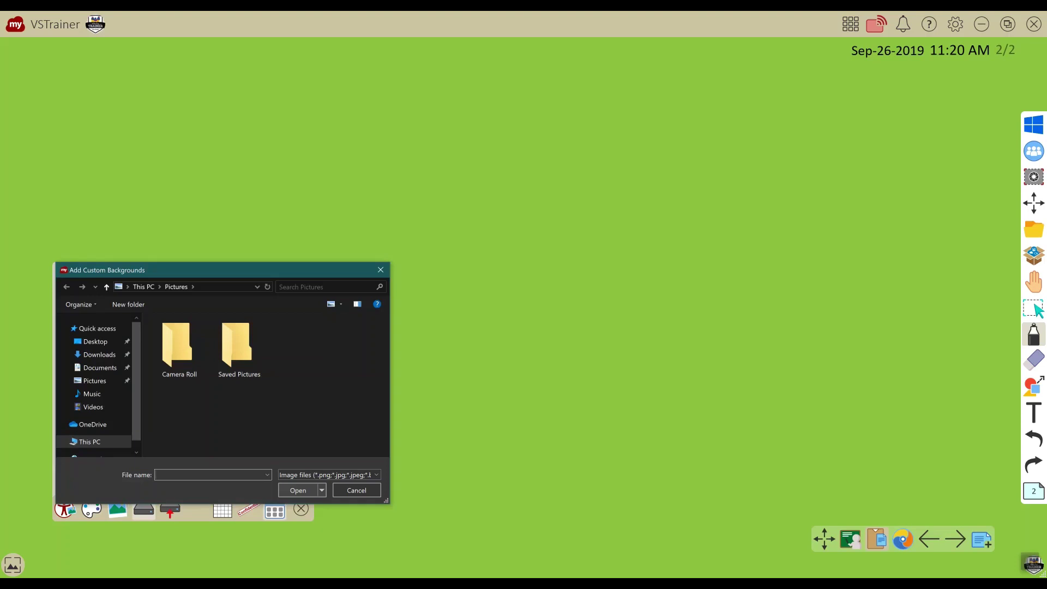
key(Escape)
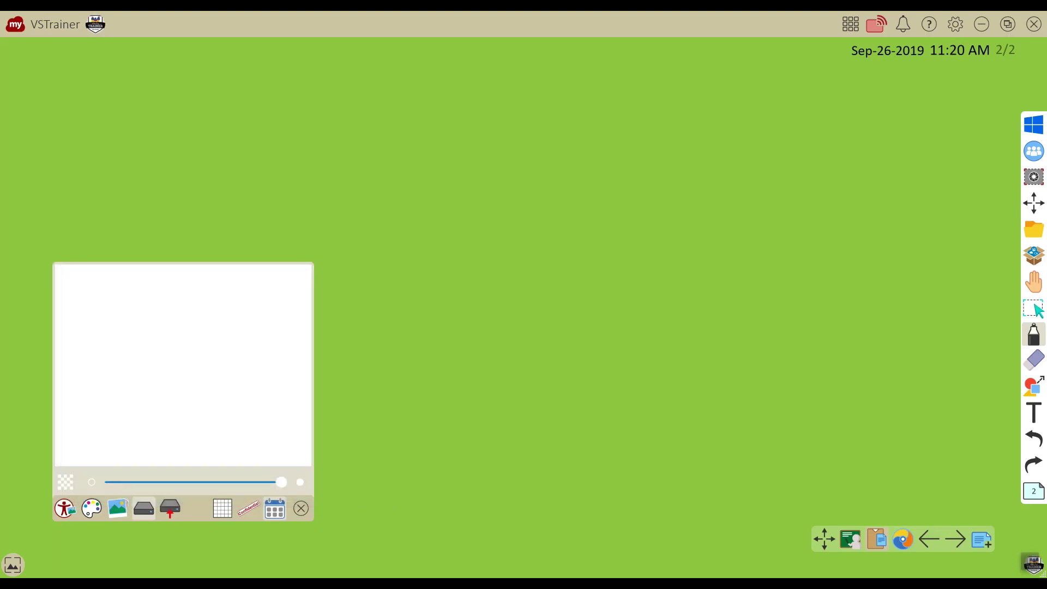
Toggle the grid overlay and the Confidential watermark on and back off.
click(222, 508)
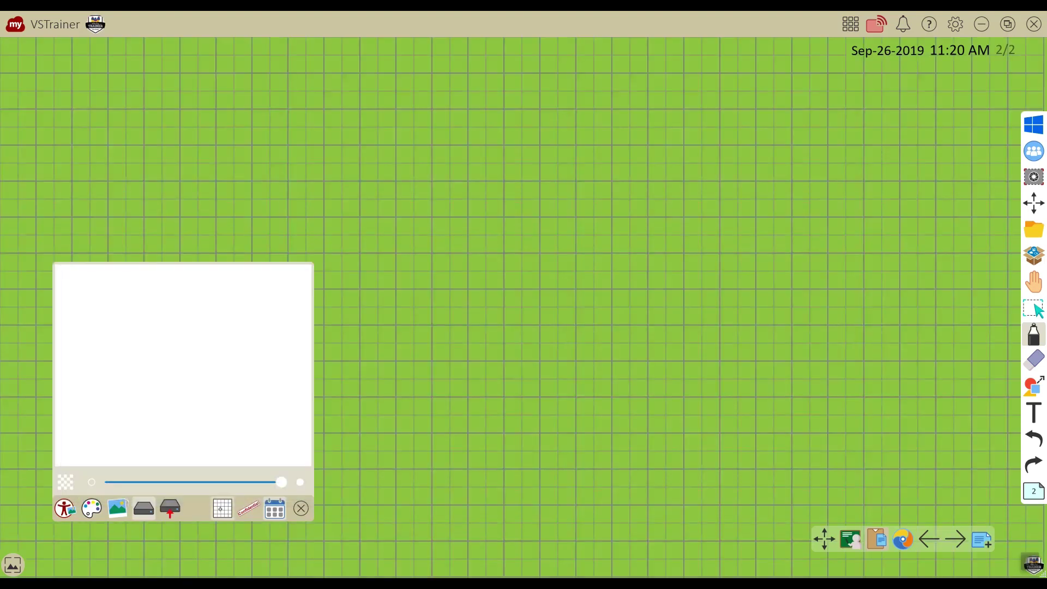
click(222, 507)
click(222, 509)
click(248, 508)
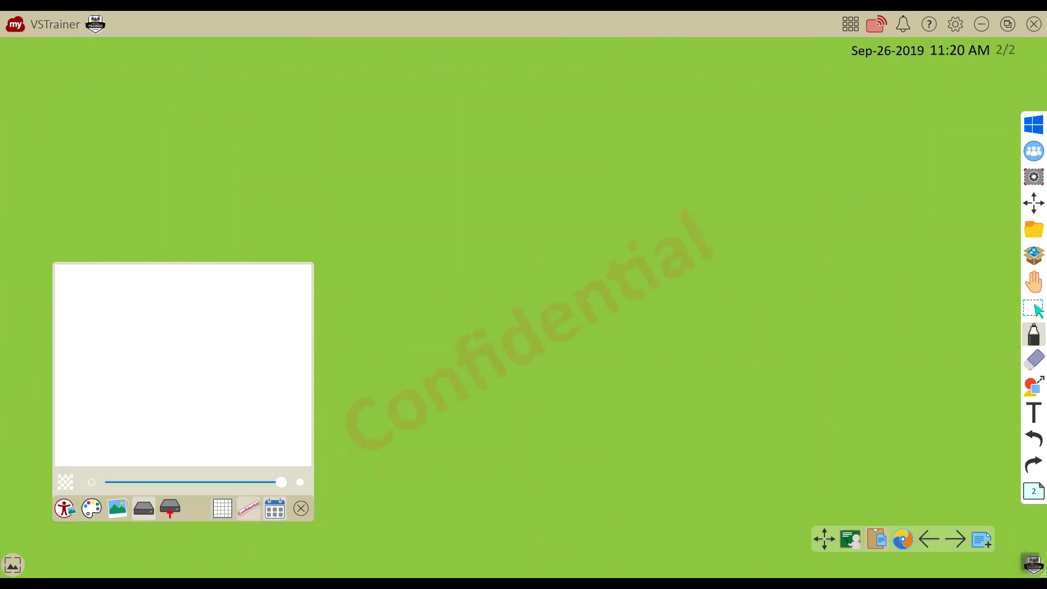
click(248, 508)
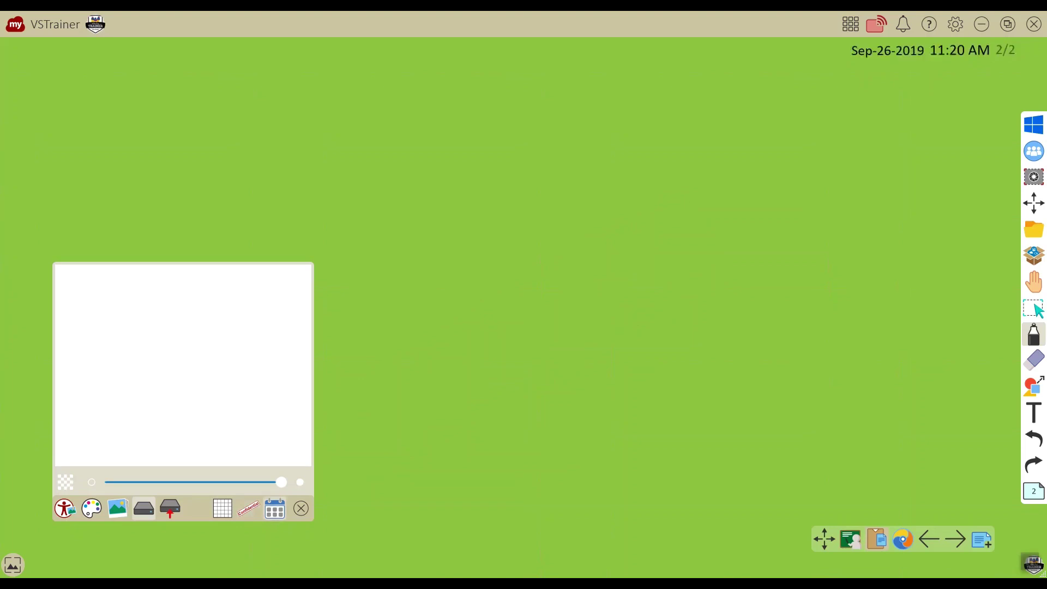
Close the background panel and draw a white arrow pointing at the date and time.
click(302, 507)
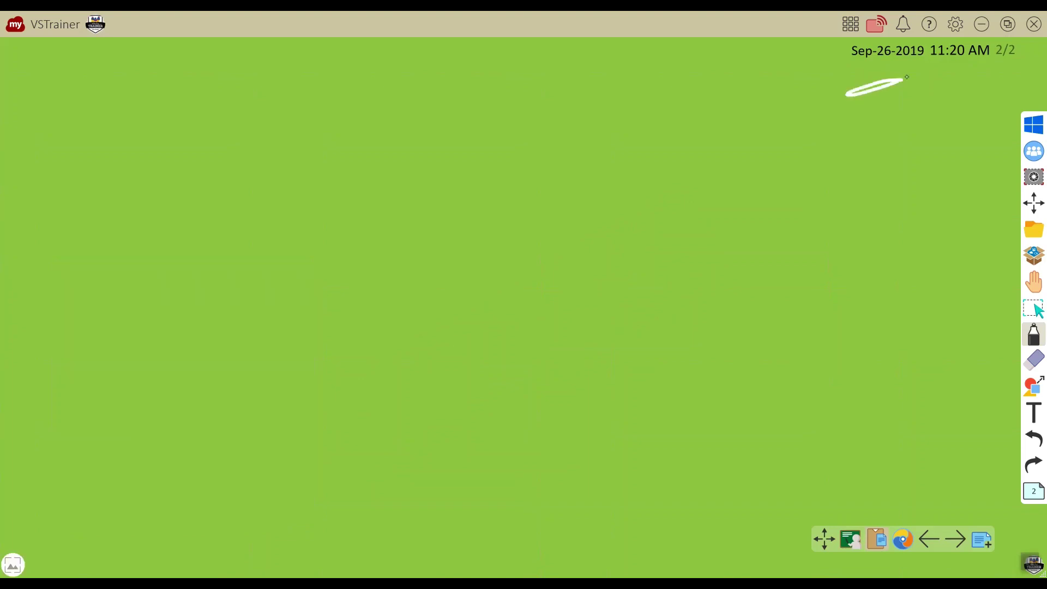
drag(846, 95, 913, 150)
drag(907, 79, 834, 194)
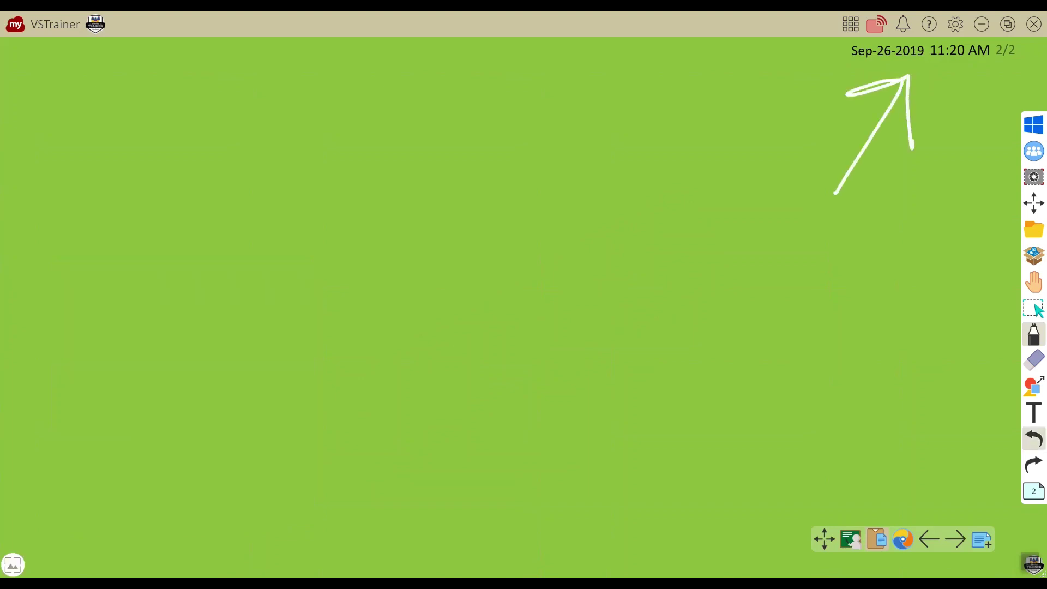